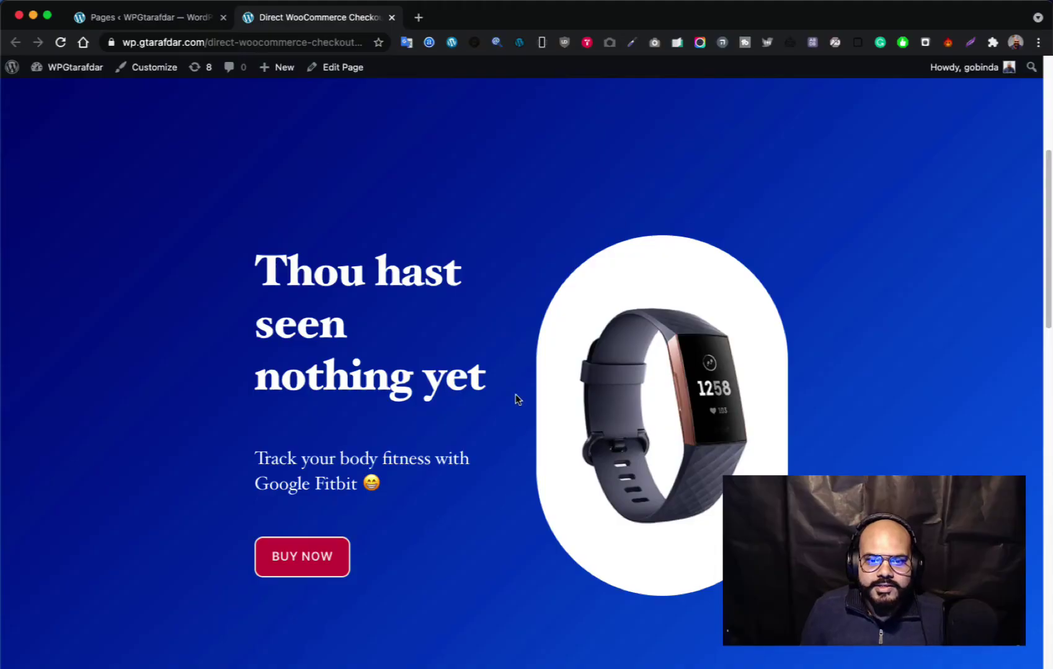
scroll(514, 399, up, 5)
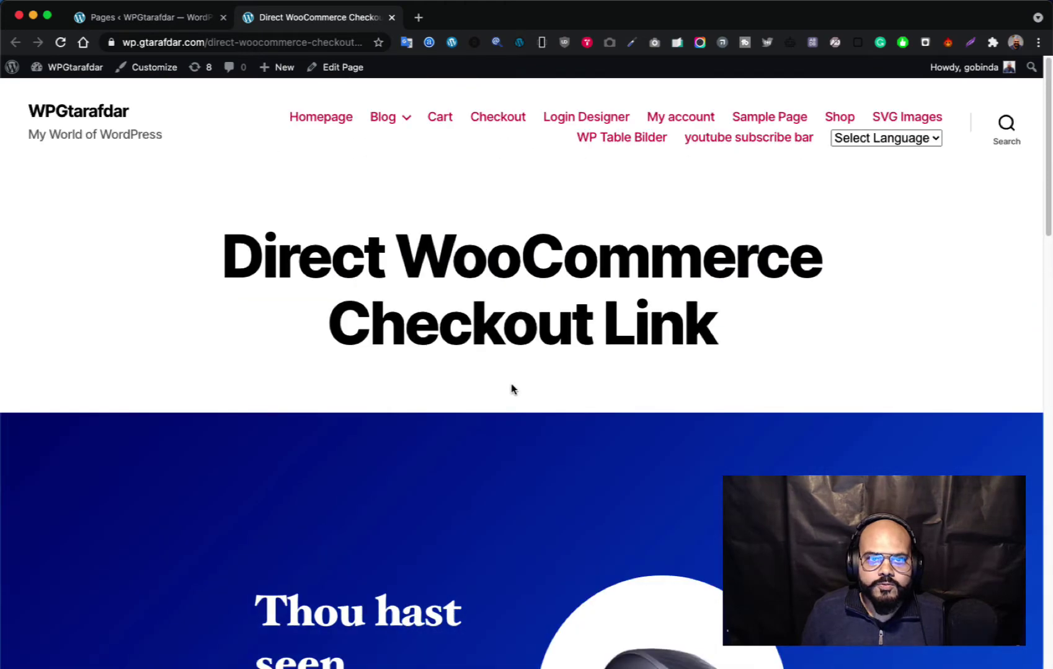
scroll(593, 291, down, 5)
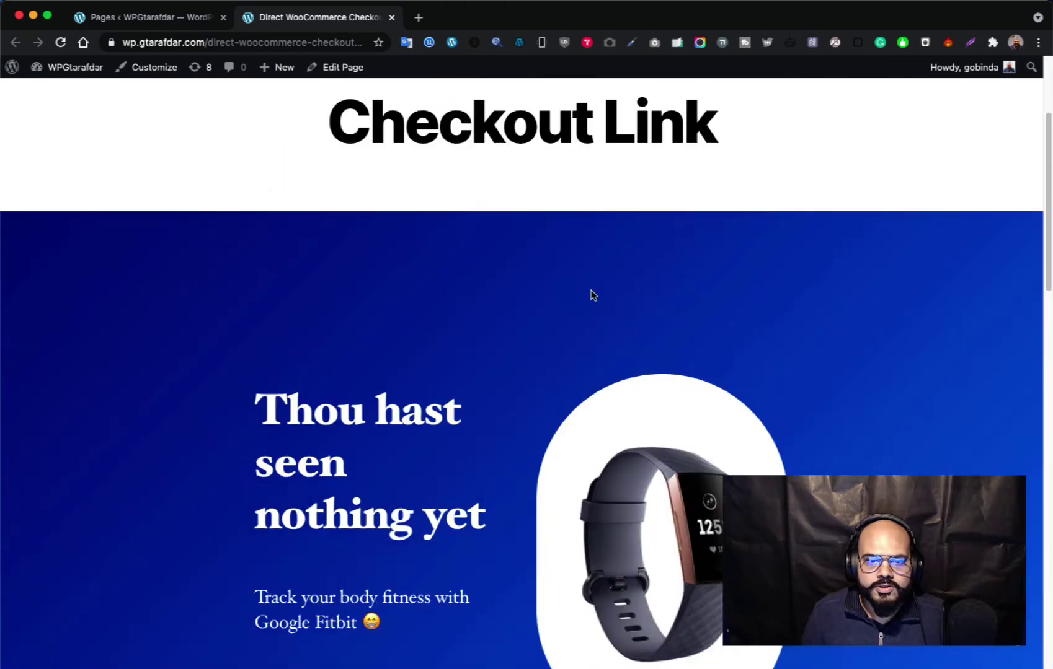
scroll(592, 296, up, 5)
scroll(592, 295, down, 7)
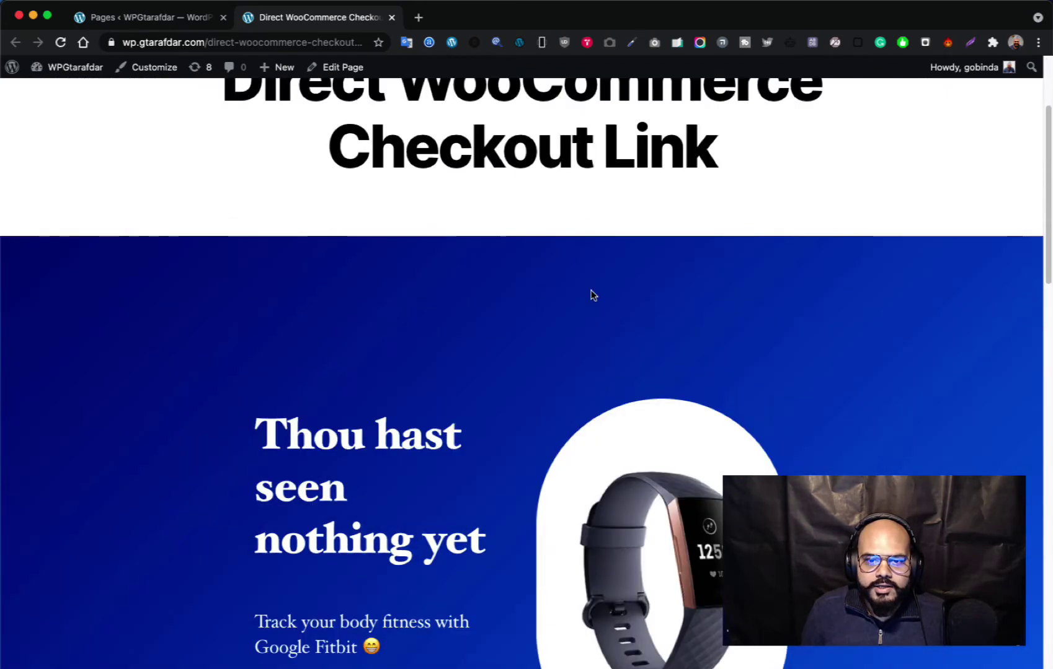
scroll(592, 296, down, 2)
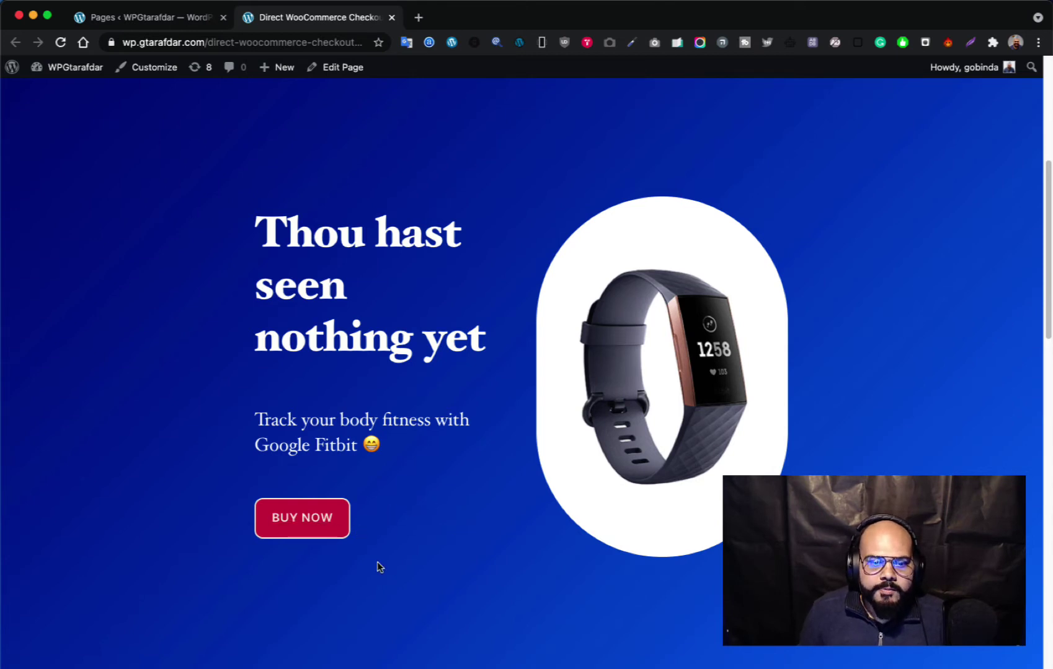
Follow BUY NOW and review the Checkout page showing Laborlaw Book Bangladesh in the order.
click(310, 523)
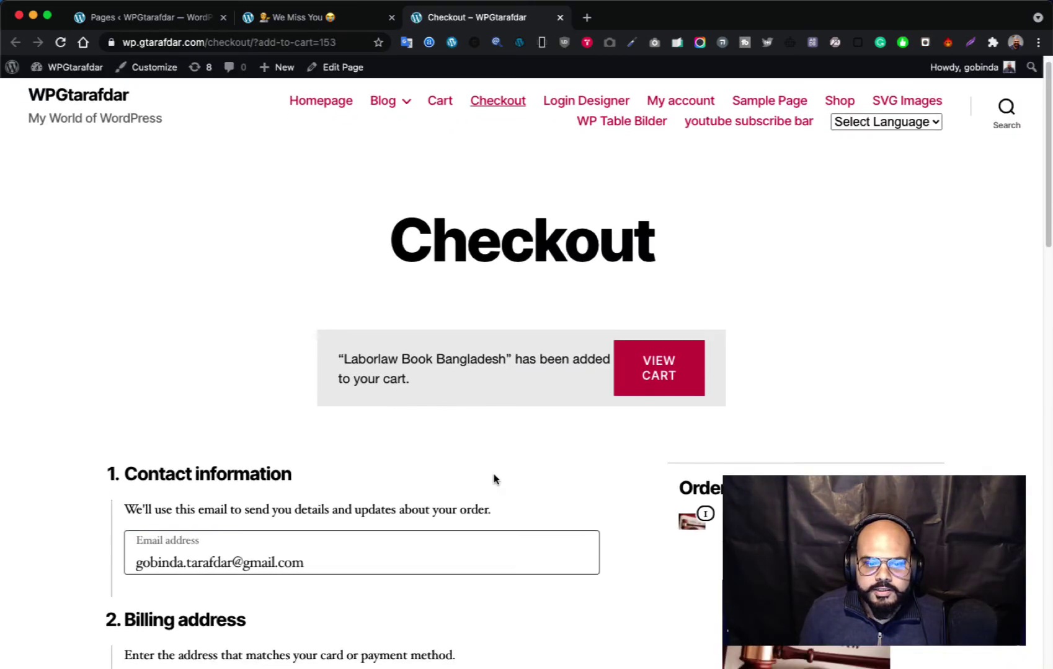
scroll(628, 476, down, 5)
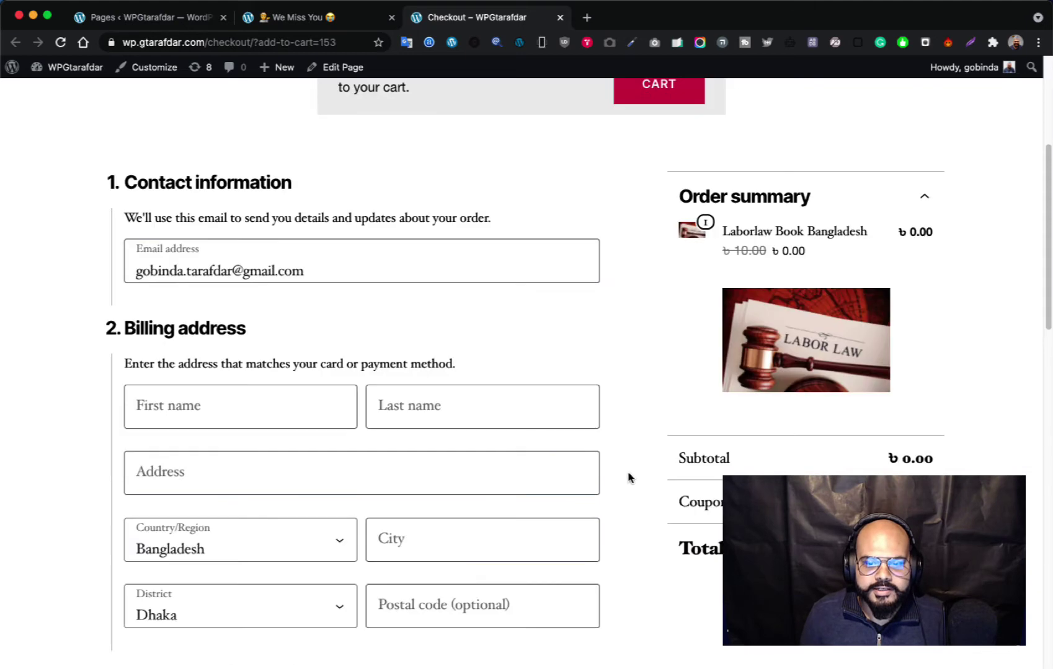
scroll(629, 493, up, 4)
scroll(614, 470, down, 4)
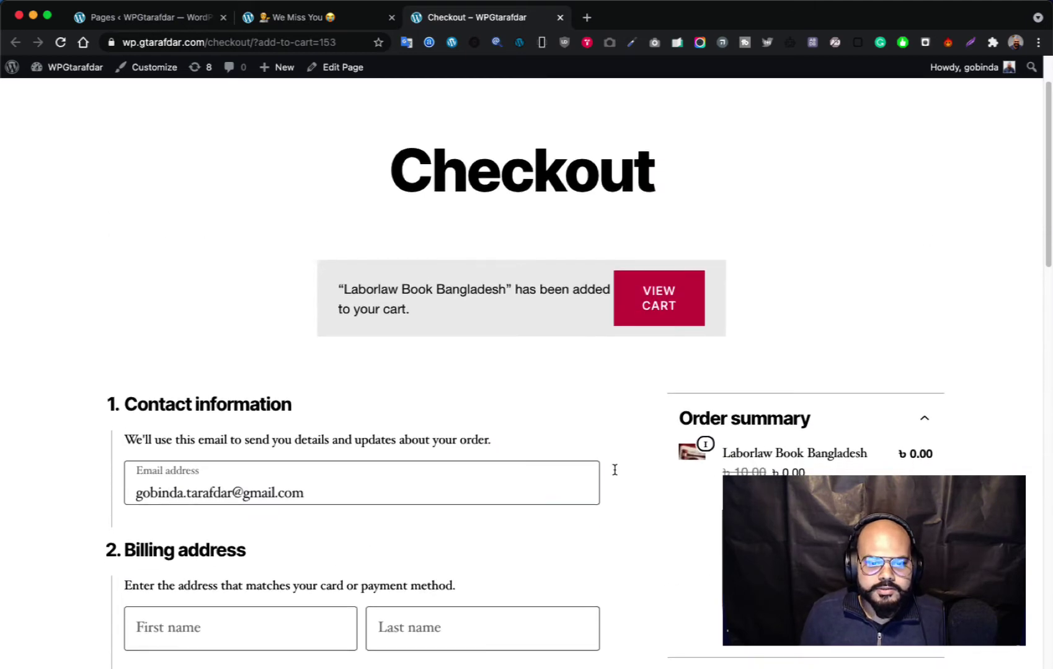
scroll(599, 494, down, 1)
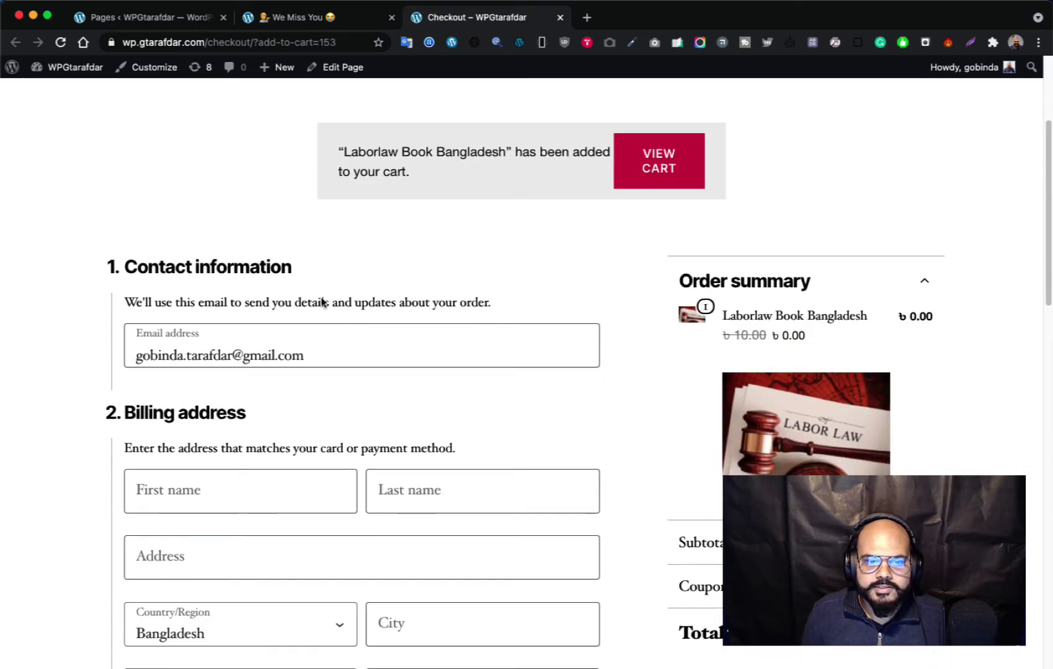
scroll(539, 463, down, 1)
scroll(551, 452, down, 6)
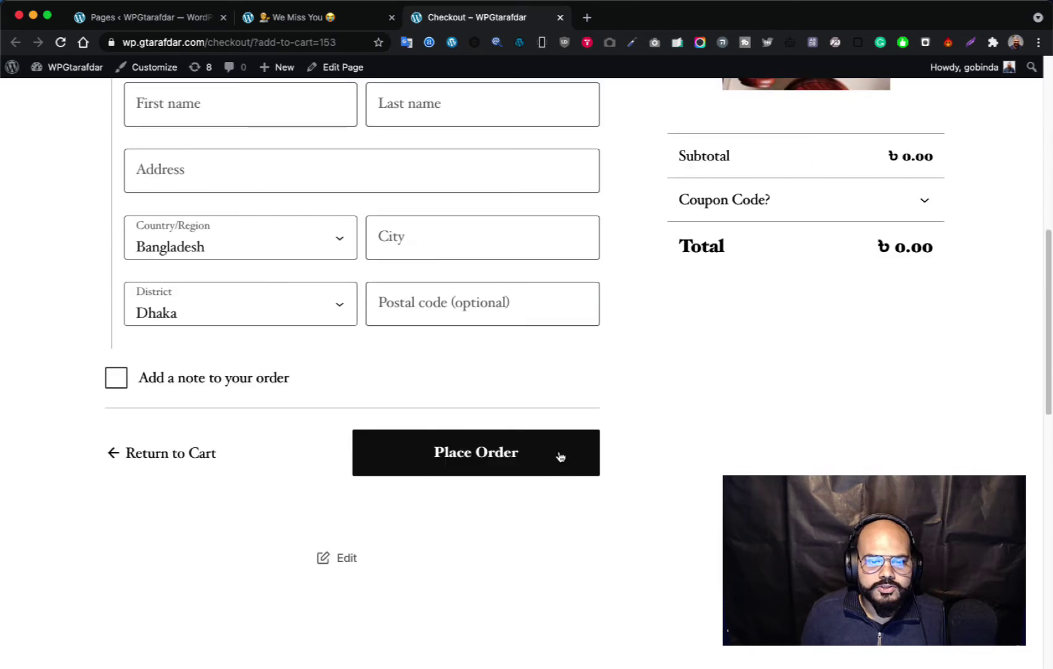
scroll(620, 446, up, 6)
scroll(641, 440, up, 4)
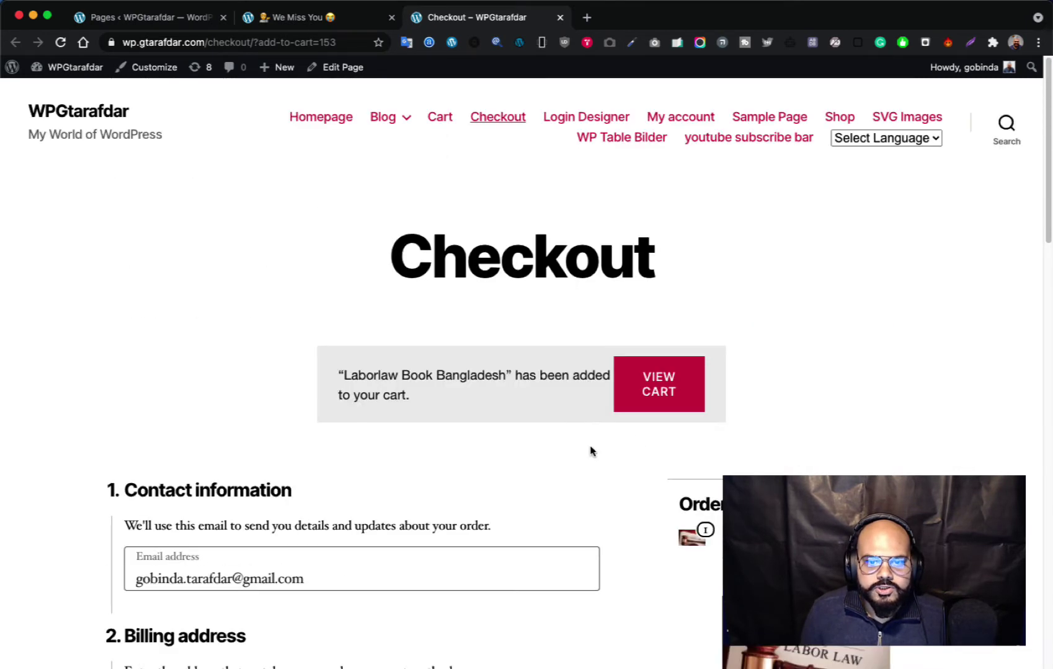
scroll(760, 273, down, 2)
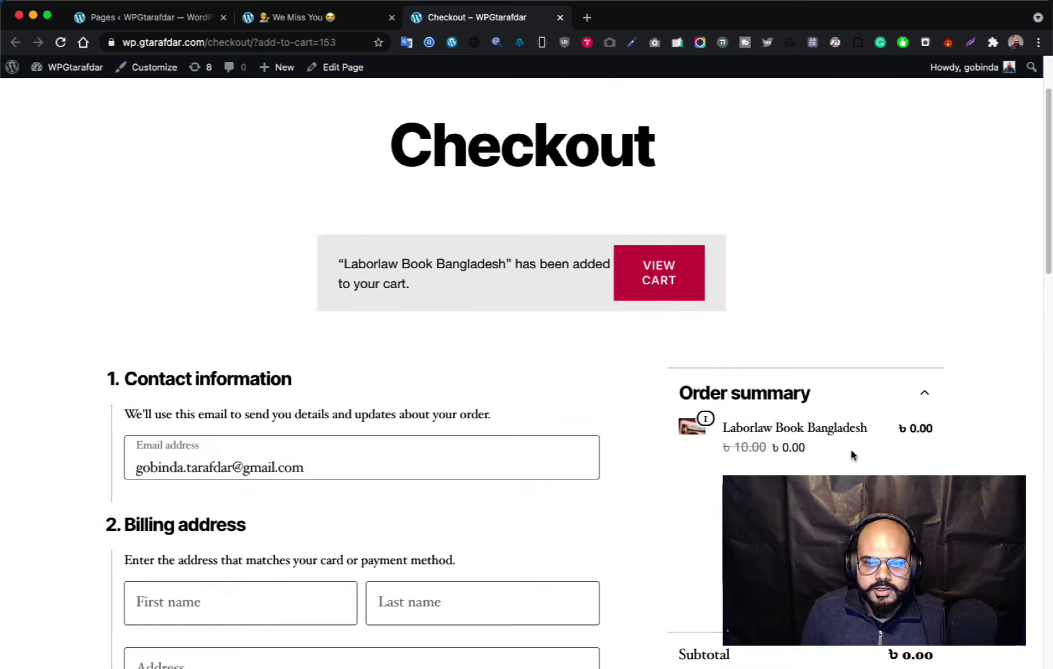
scroll(357, 389, up, 2)
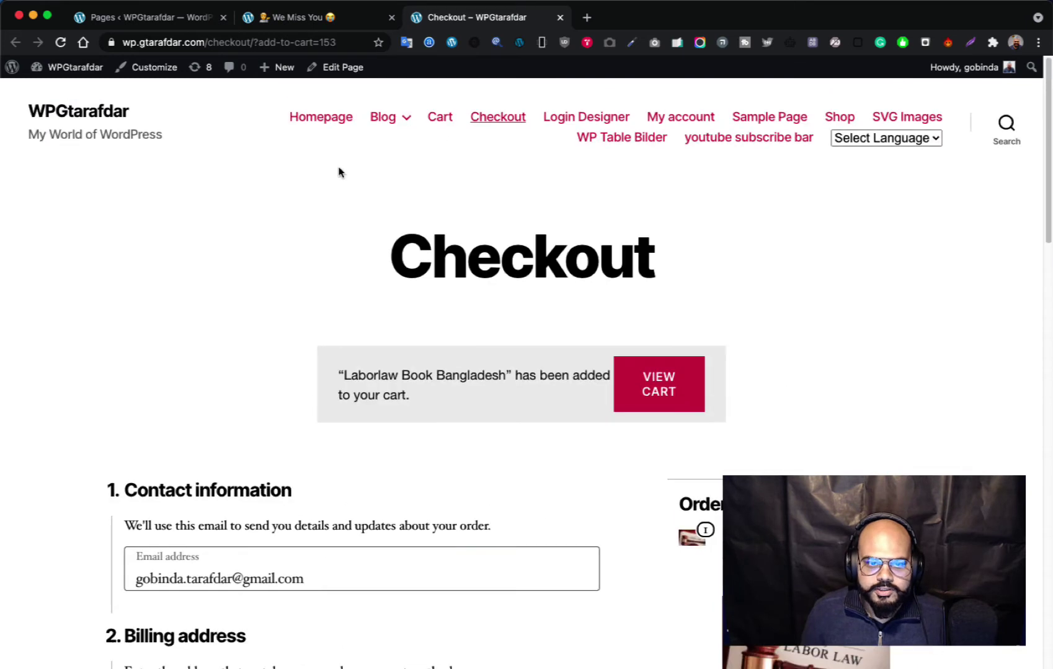
Return to the Fitbit landing page tab.
click(314, 21)
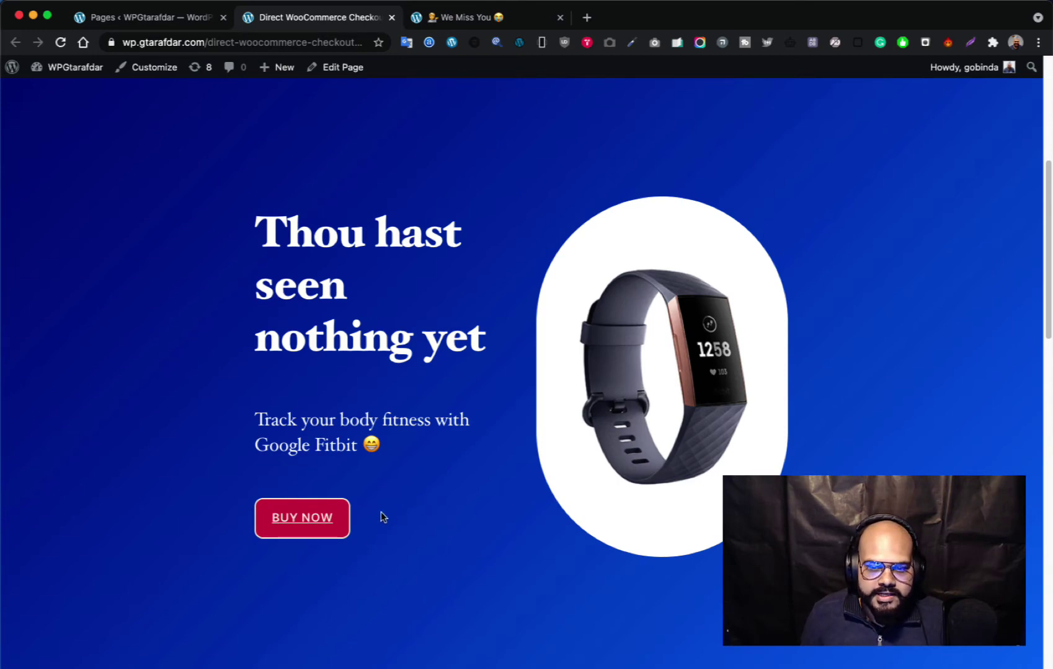
scroll(381, 517, up, 6)
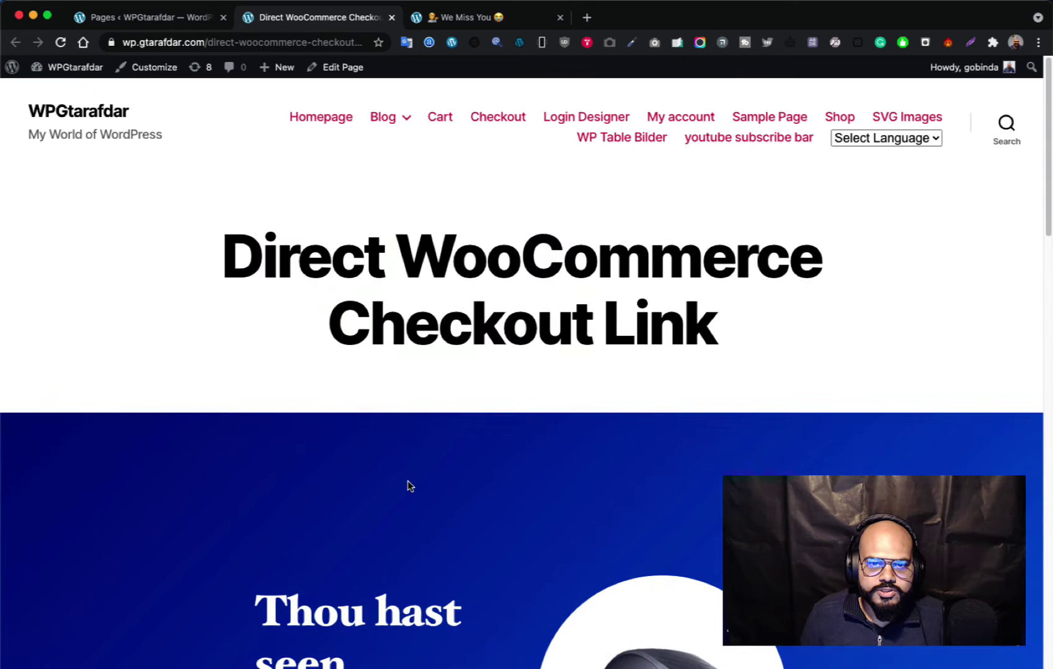
scroll(587, 425, down, 5)
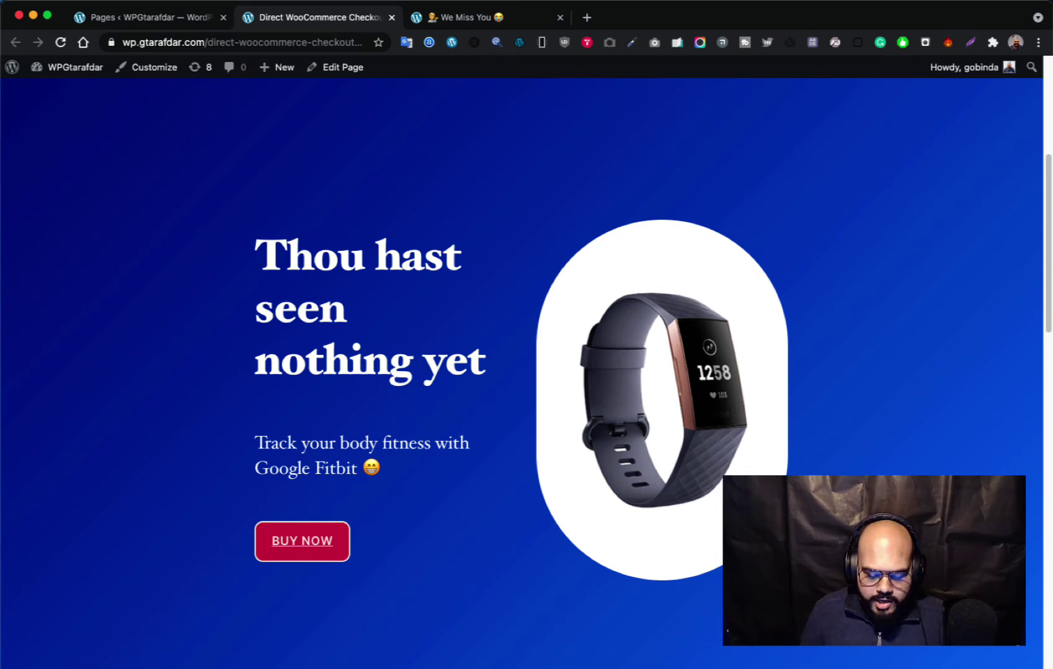
key(super+Tab)
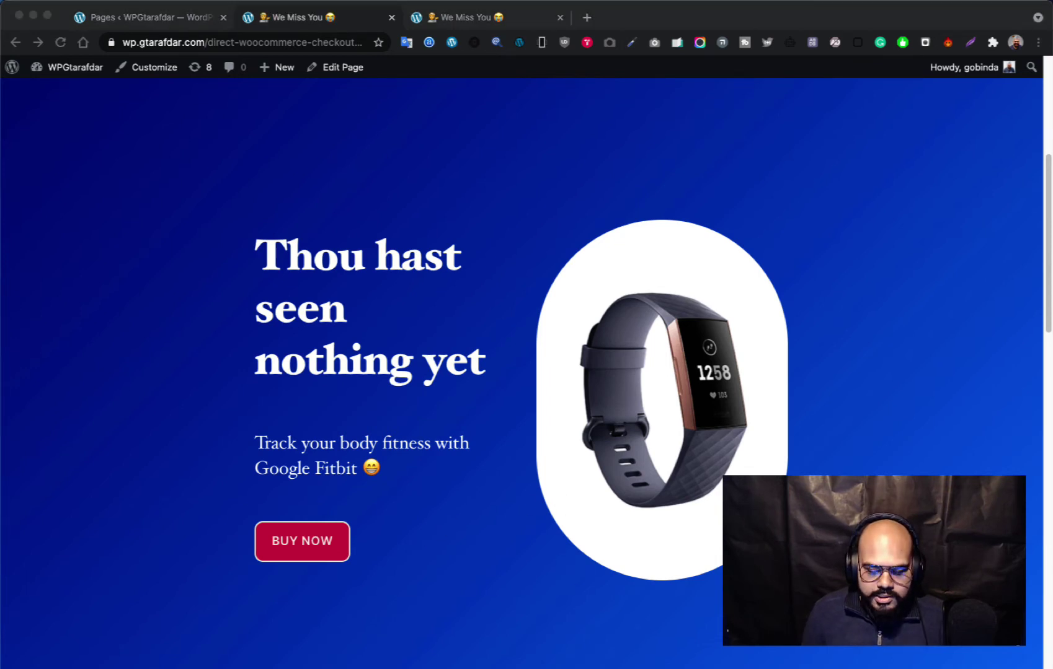
drag(576, 668, 591, 205)
click(542, 329)
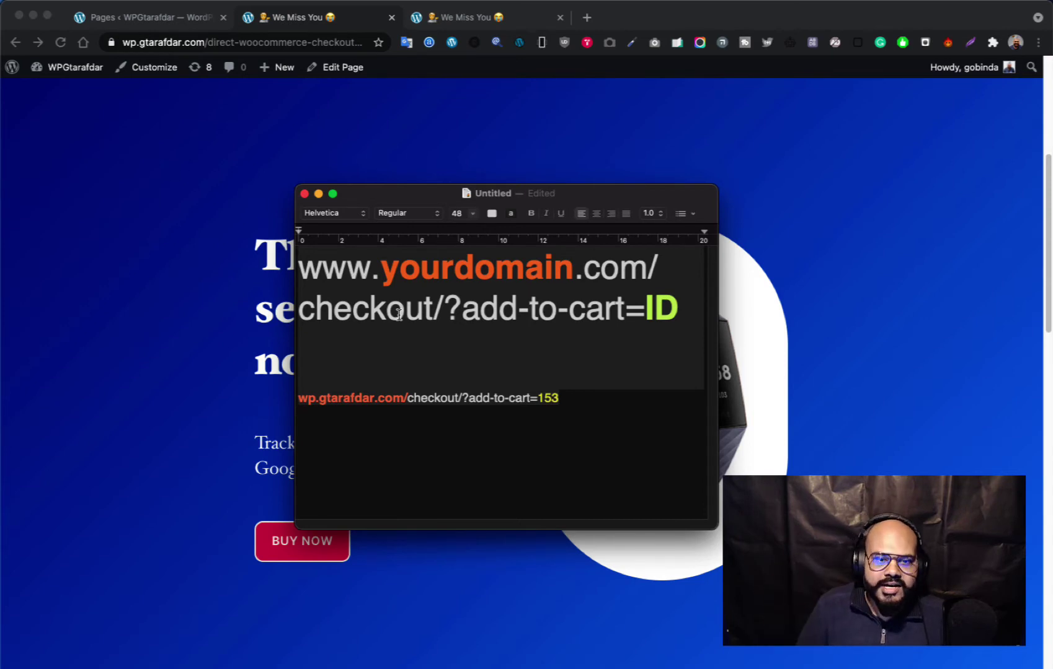
drag(681, 309, 648, 305)
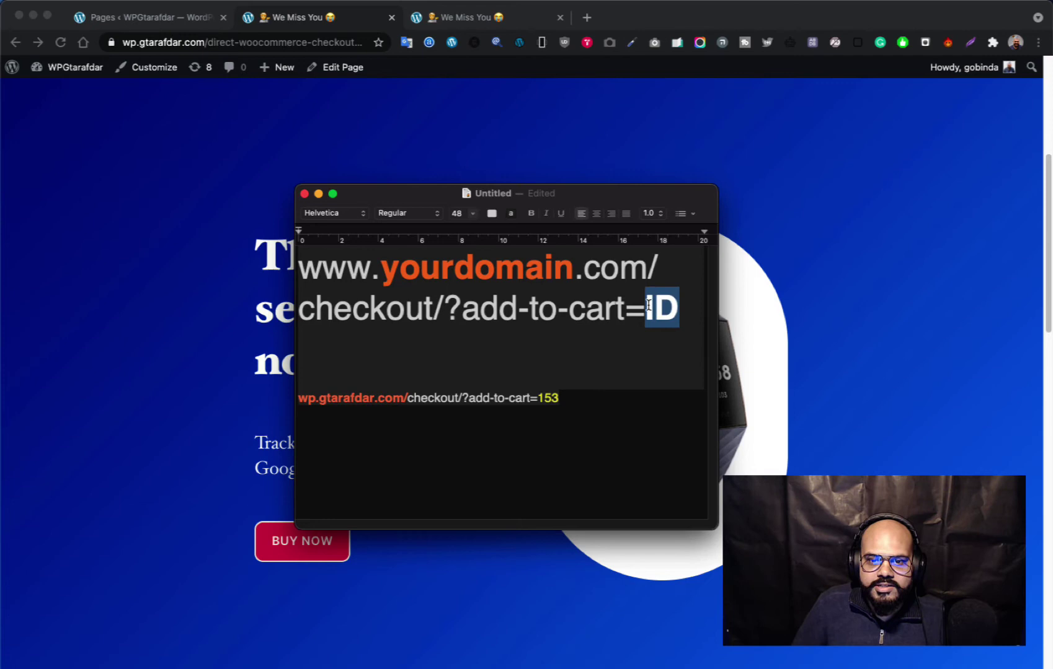
drag(564, 396, 541, 395)
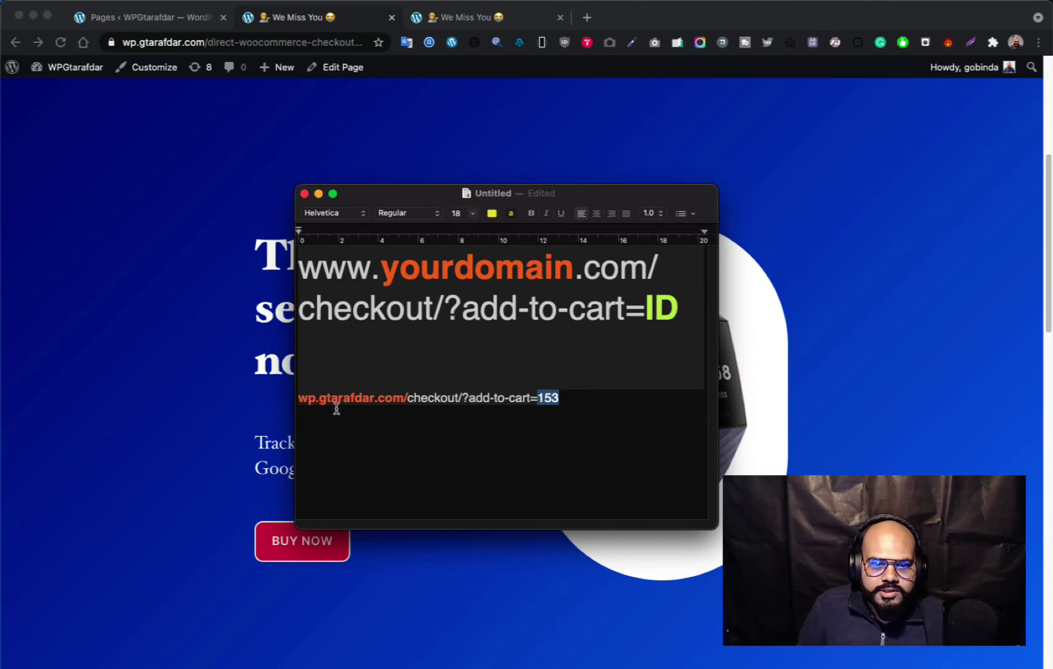
click(576, 402)
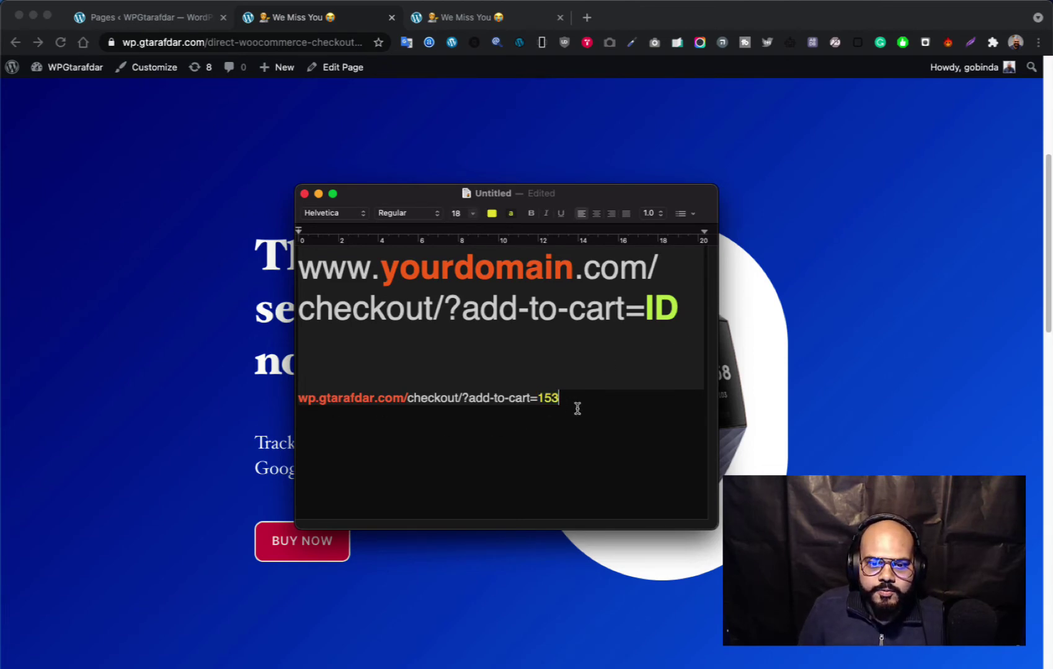
Find Laborlaw Book Bangladesh's product ID (153) in All Products, then return to the Fitbit landing page.
click(233, 287)
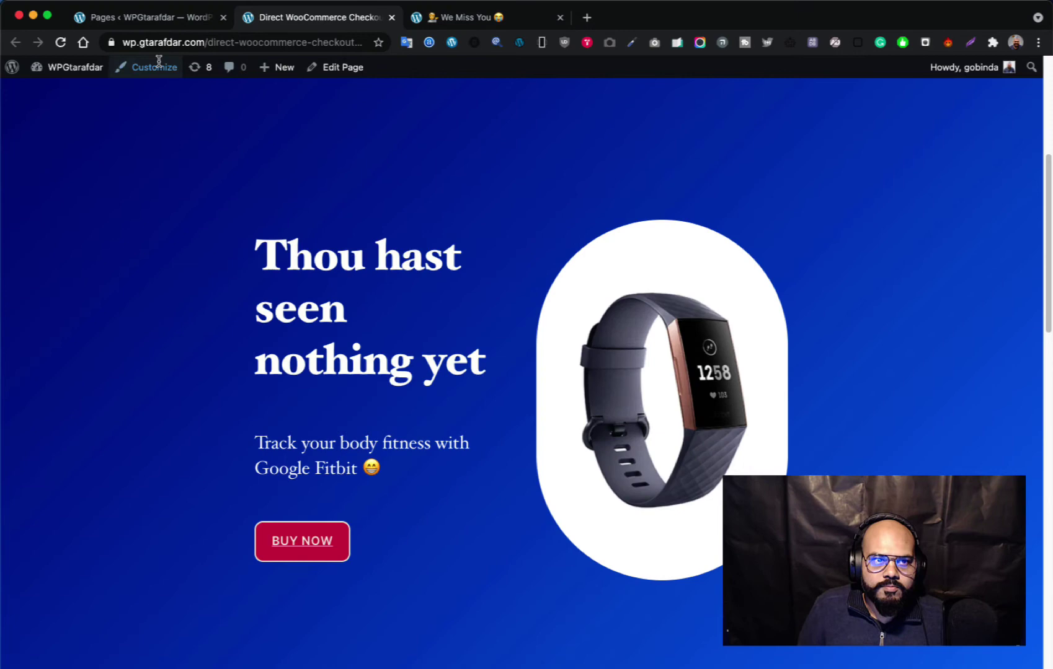
click(147, 19)
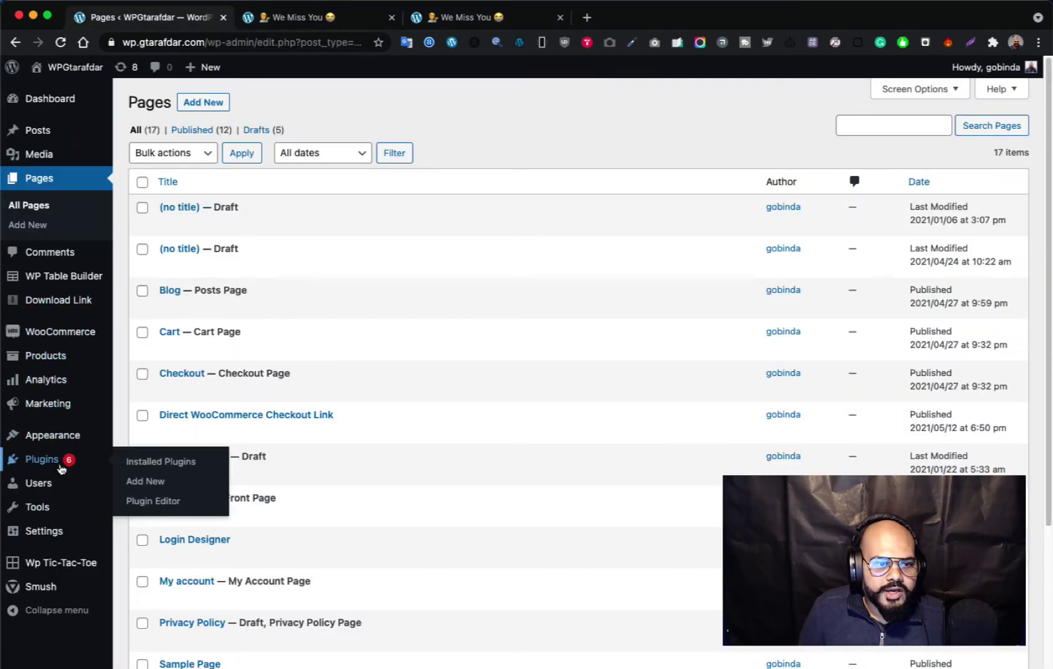
mouse_move(61, 367)
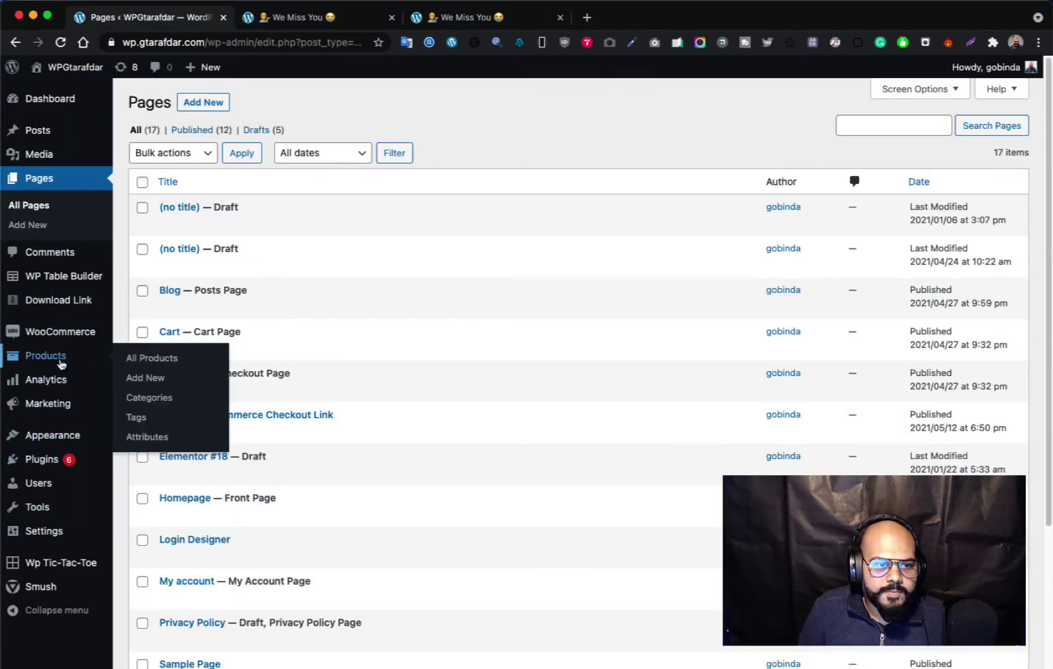
click(148, 362)
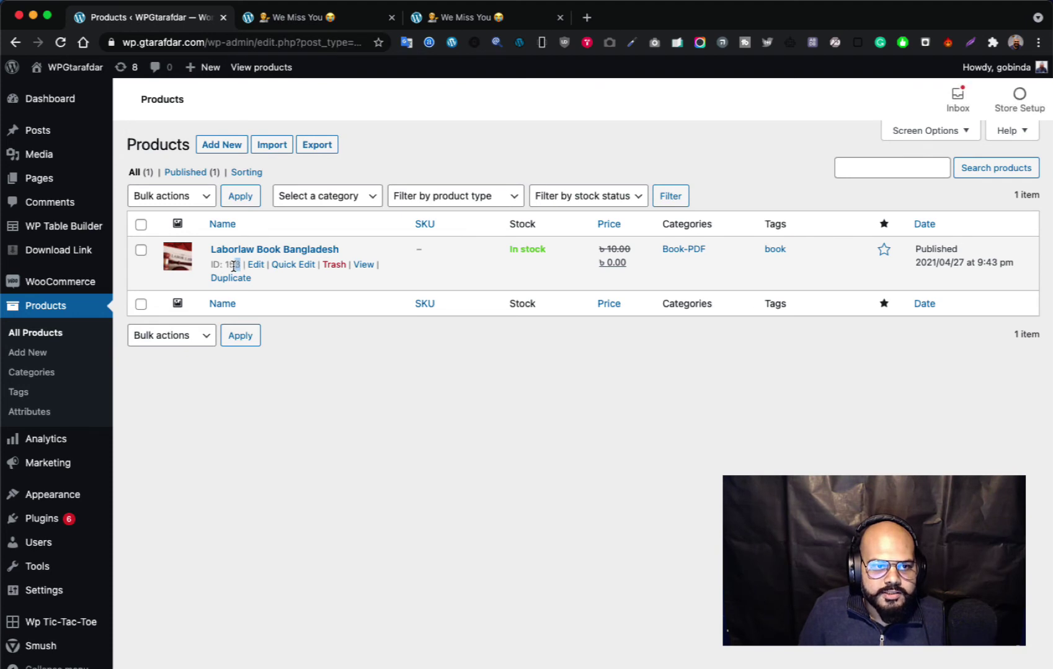
mouse_move(234, 265)
mouse_down()
mouse_move(211, 267)
mouse_move(202, 247)
mouse_move(235, 267)
mouse_up()
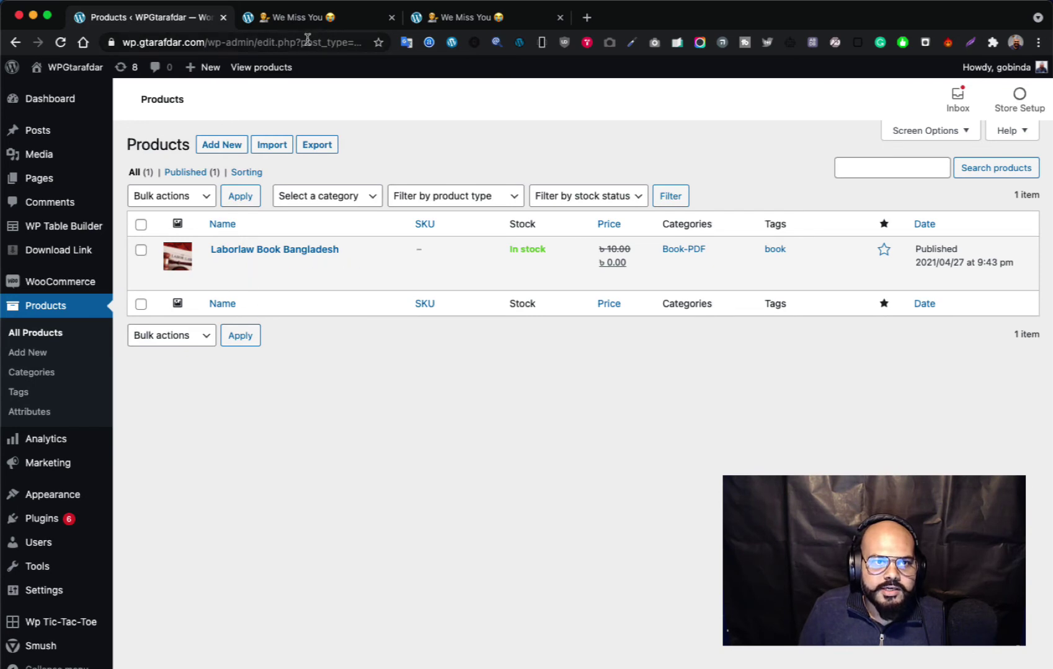
click(309, 18)
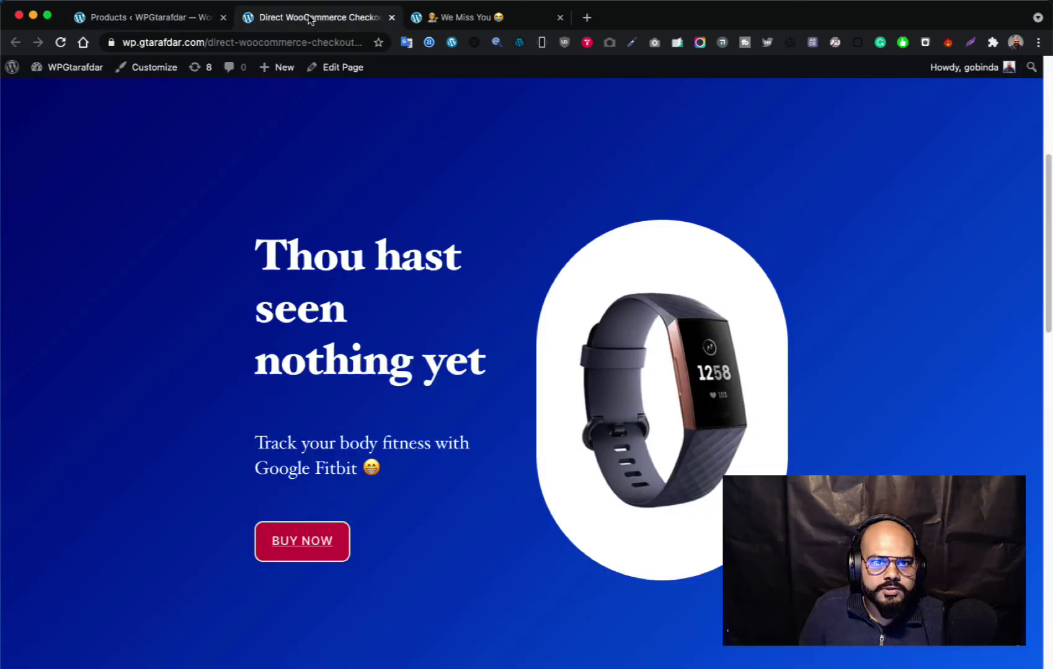
Open the Fitbit page in the block editor and start editing the BUY NOW button's link.
click(344, 69)
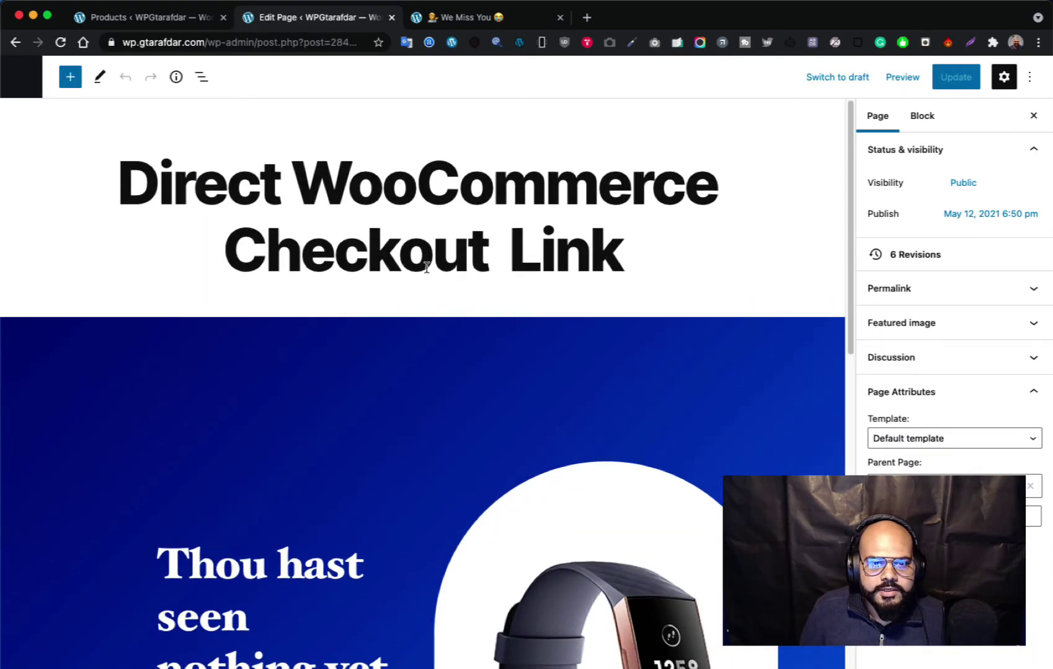
scroll(428, 280, down, 5)
scroll(428, 281, down, 1)
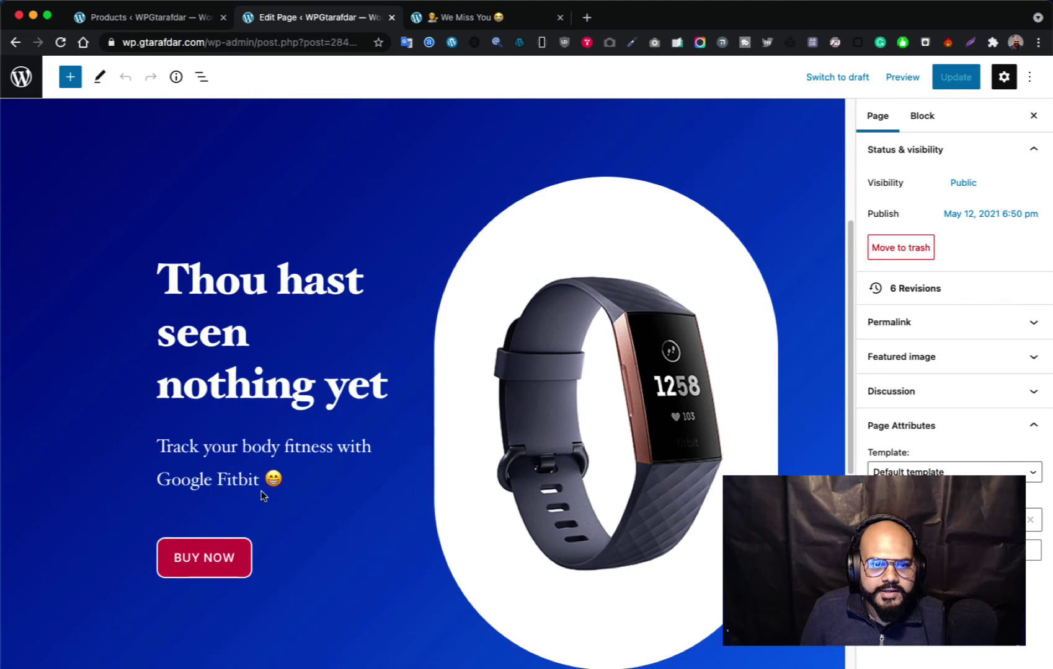
click(227, 559)
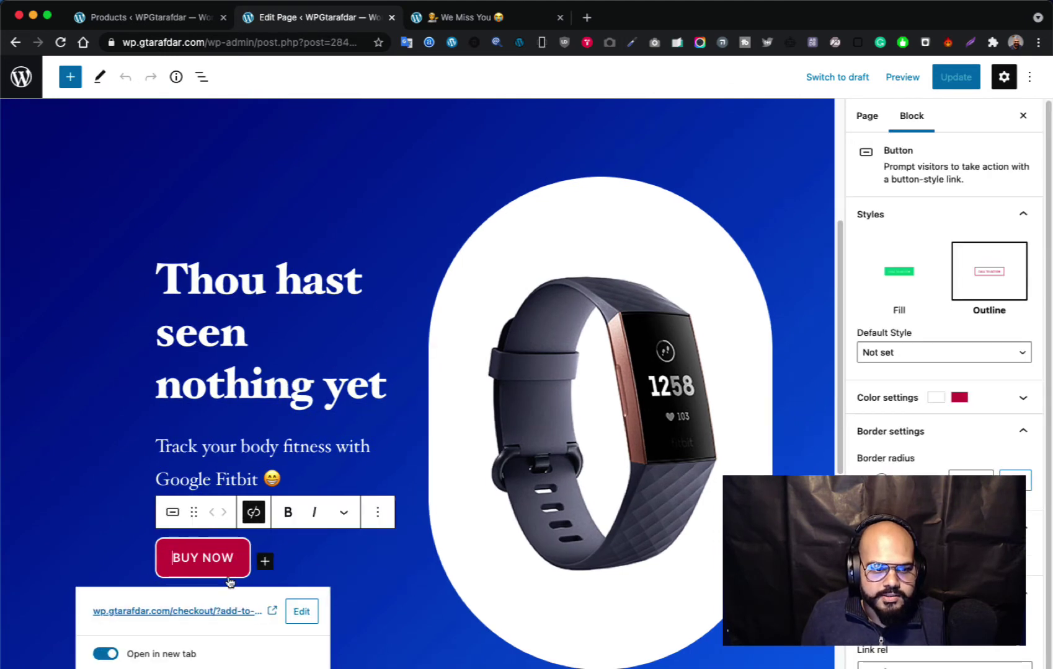
click(298, 614)
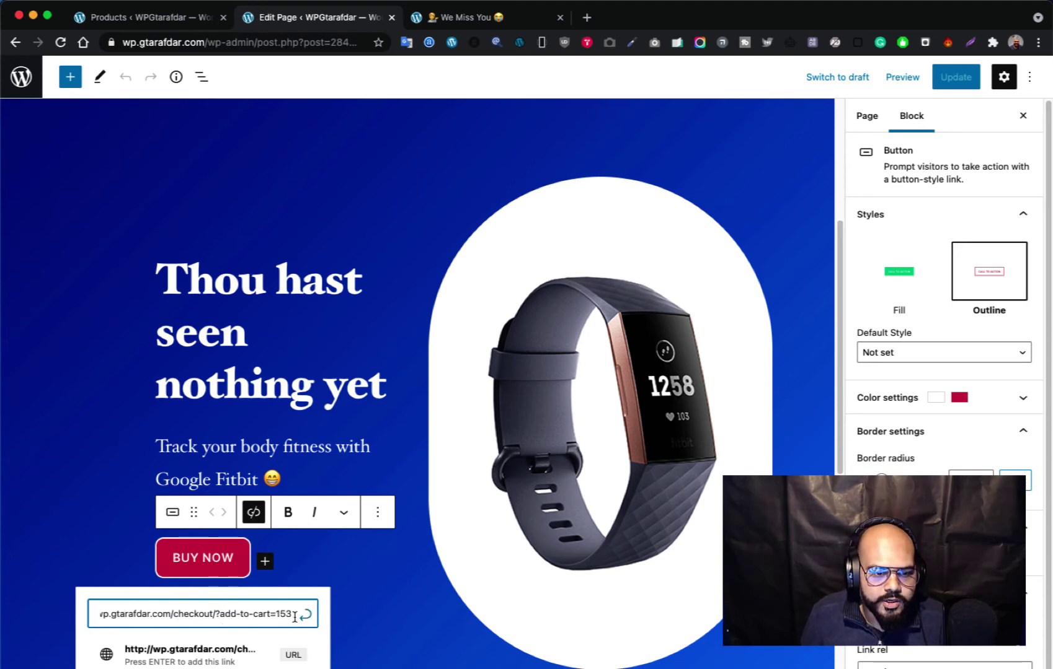
After rechecking the product ID, link the button to wp.gtarafdar.com/checkout/?add-to-cart=153.
click(153, 17)
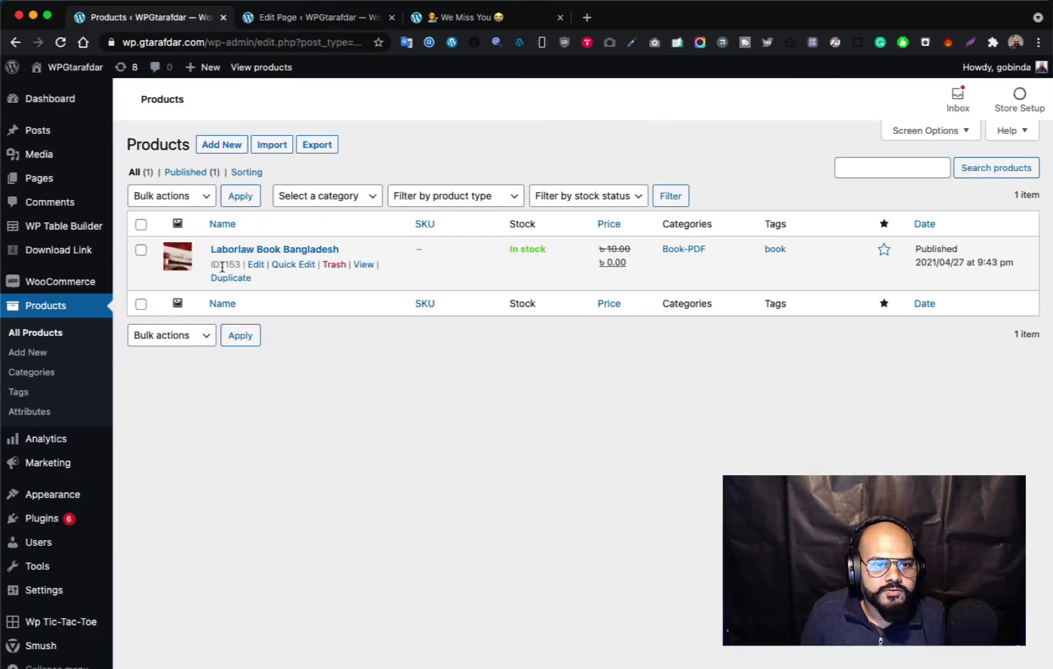
click(303, 20)
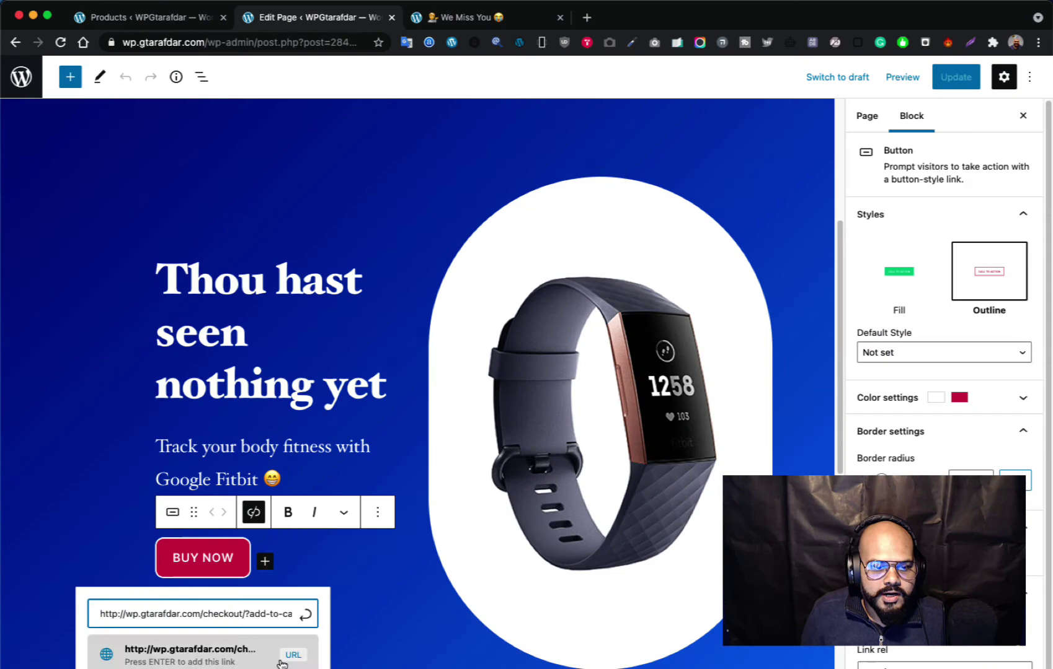
click(251, 657)
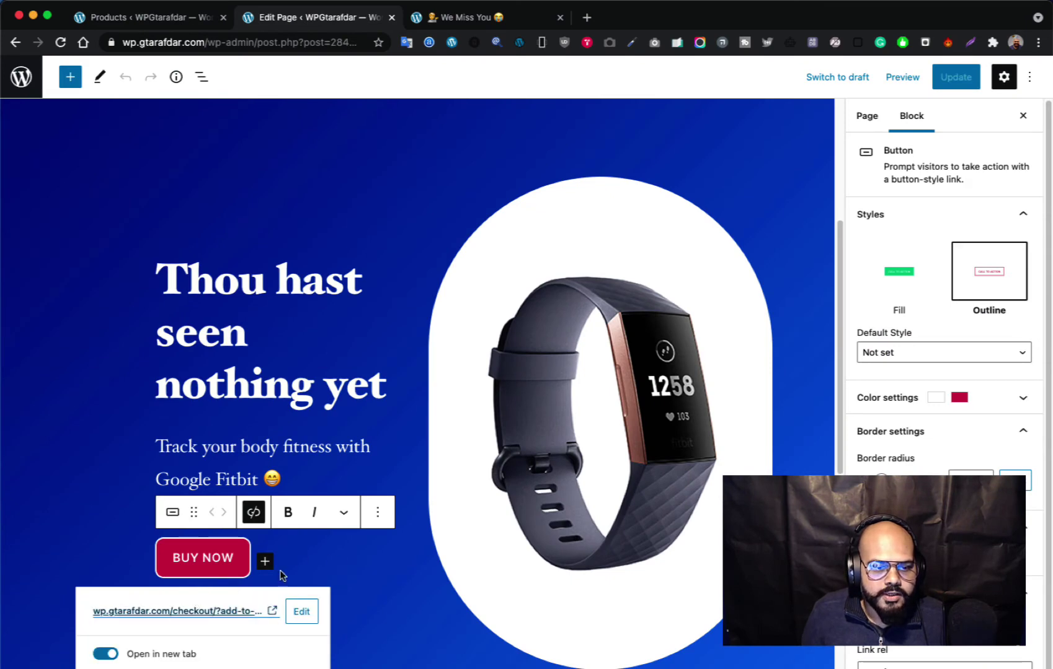
click(335, 565)
scroll(557, 564, down, 4)
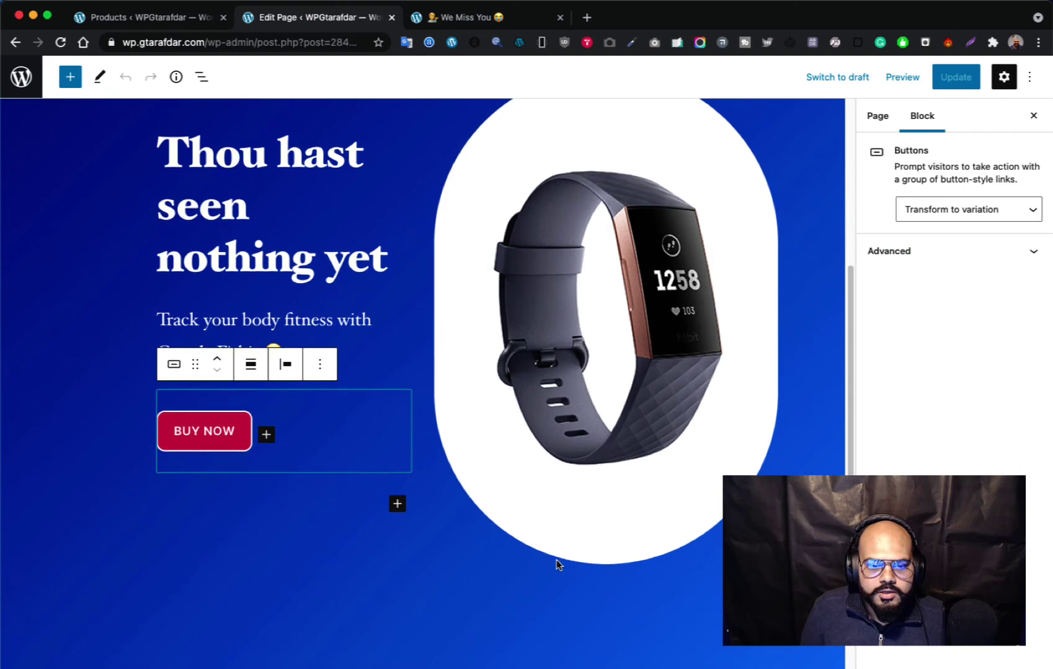
scroll(497, 496, up, 6)
scroll(501, 492, down, 3)
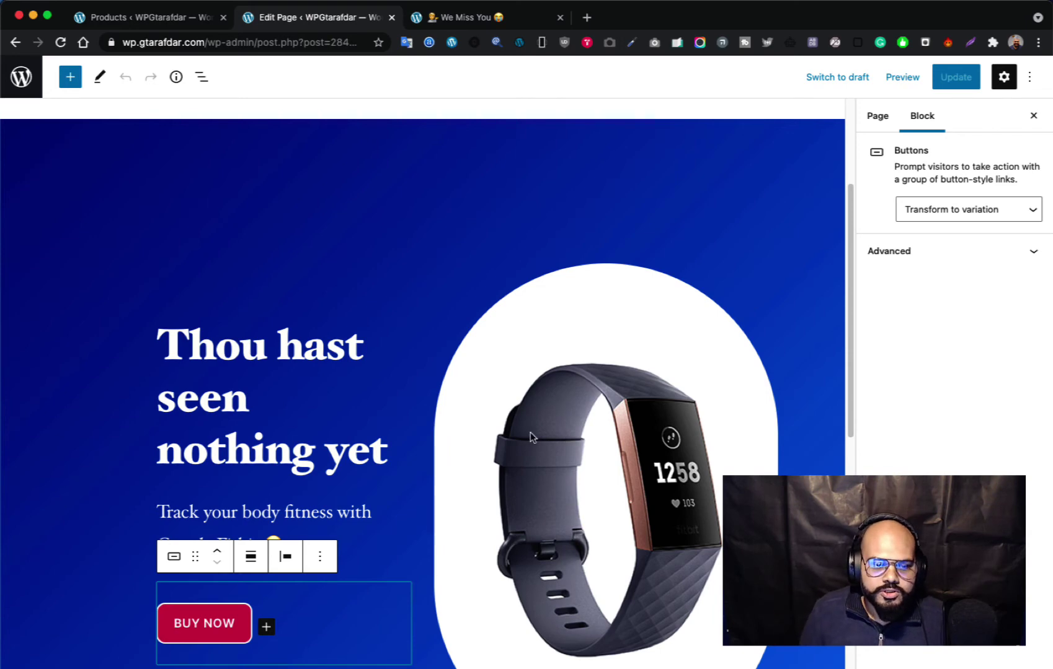
Review the Checkout tab showing Laborlaw Book Bangladesh at ৳ 0.00 in the order summary.
click(470, 25)
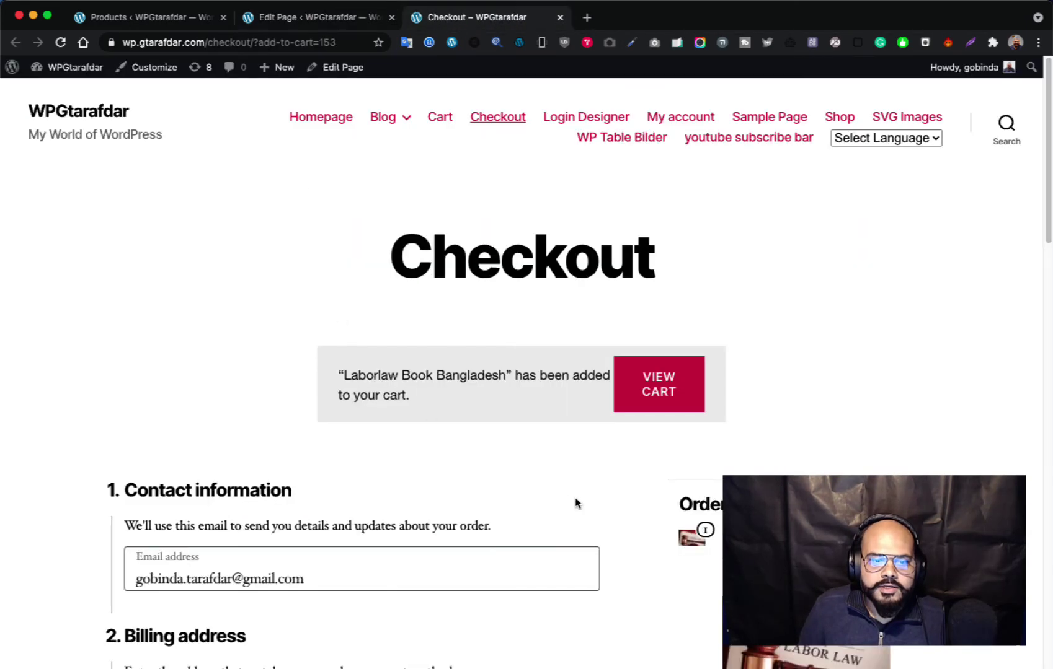
scroll(500, 400, down, 4)
scroll(496, 411, up, 3)
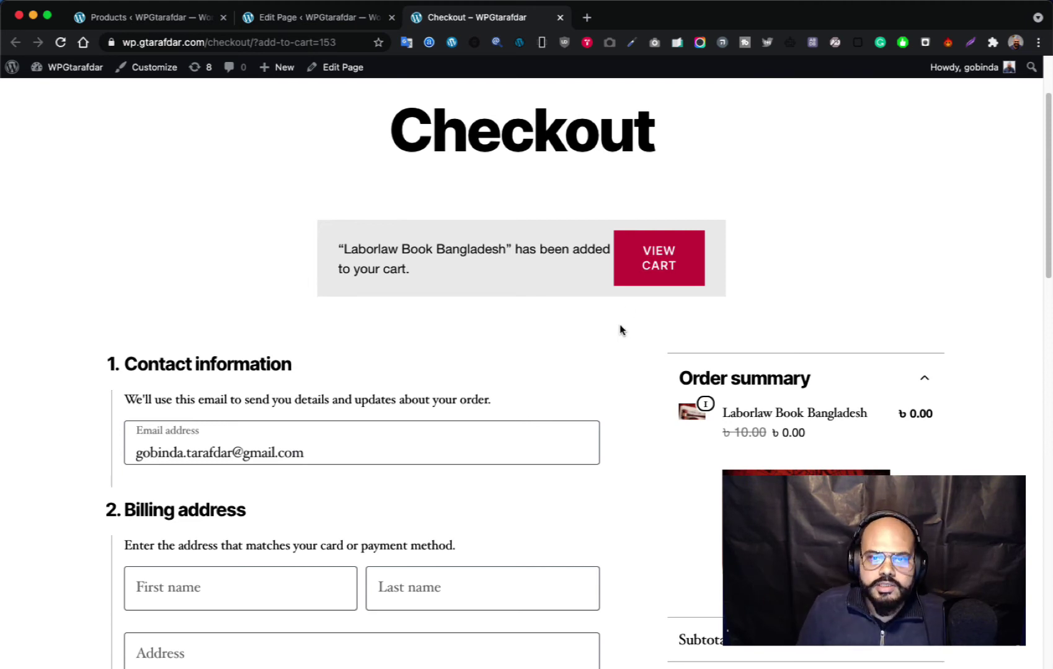
scroll(622, 329, up, 2)
scroll(627, 327, down, 4)
scroll(682, 327, up, 3)
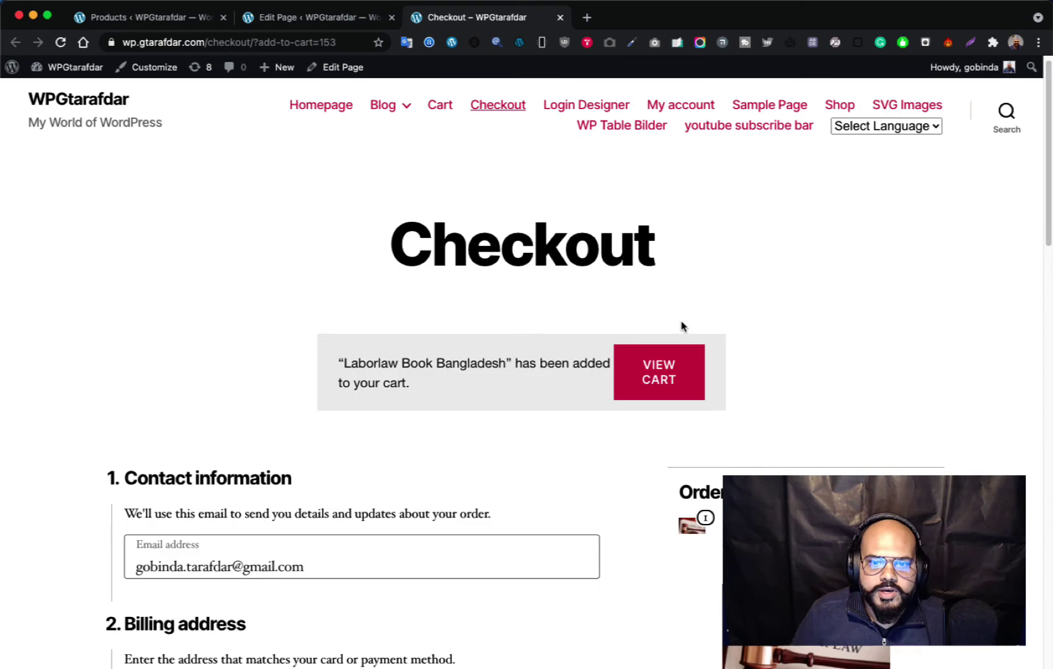
scroll(558, 413, down, 5)
scroll(558, 412, down, 5)
scroll(559, 416, up, 6)
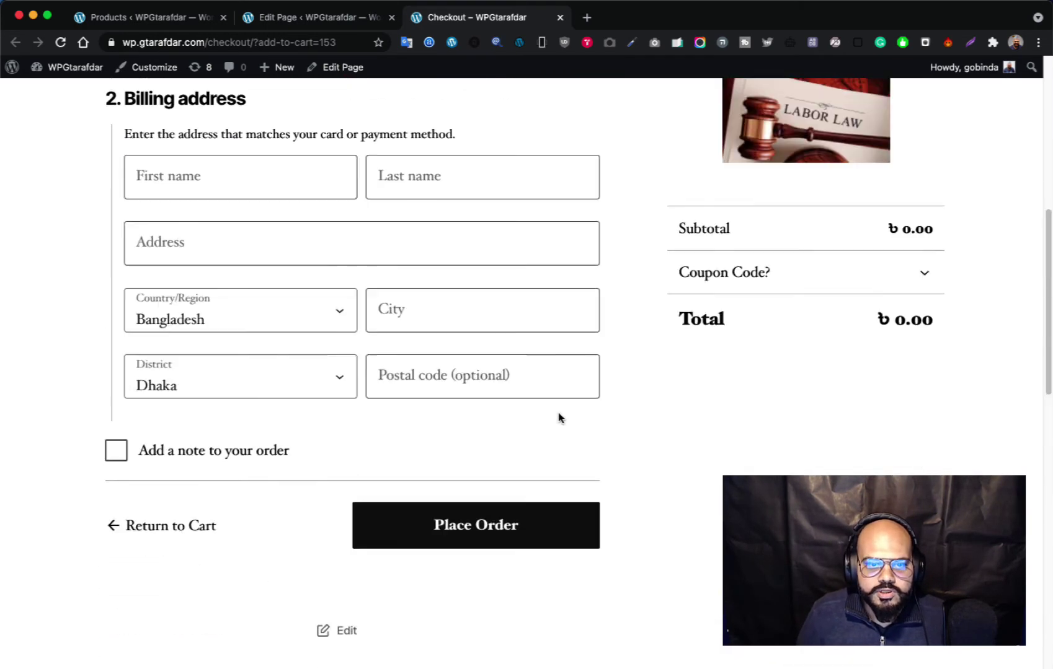
scroll(533, 369, up, 4)
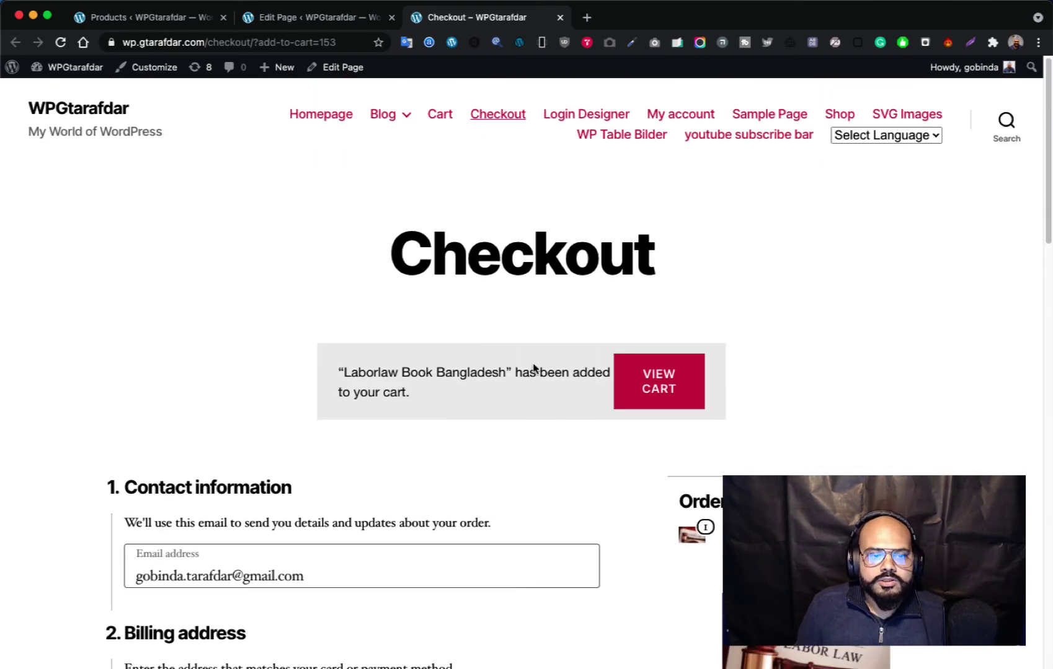
scroll(533, 369, down, 2)
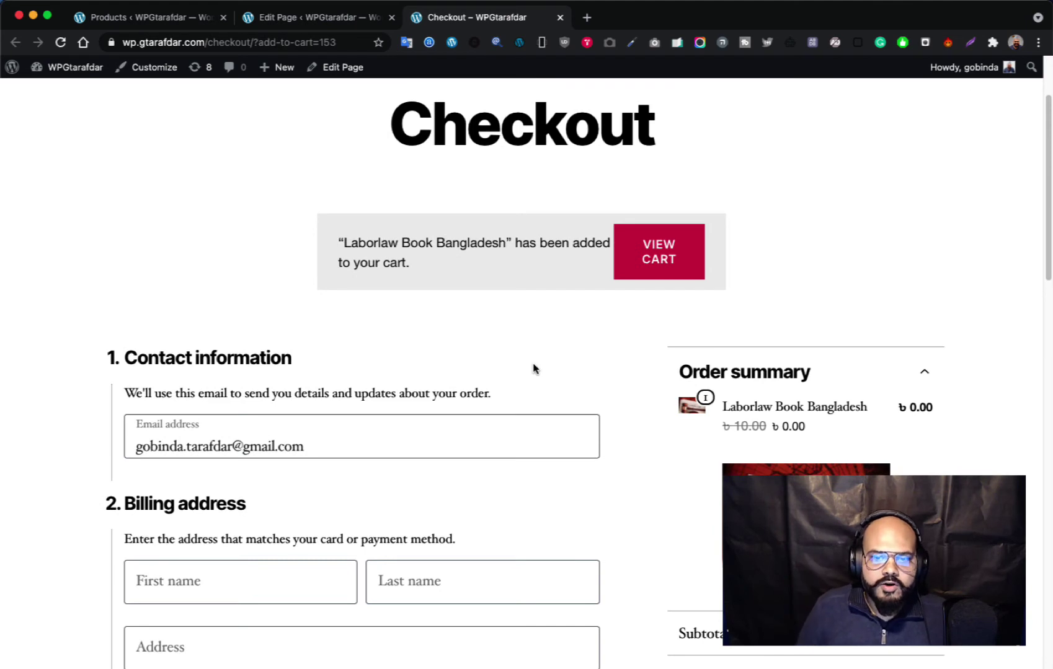
Open the cart to confirm Laborlaw Book Bangladesh was added.
click(653, 265)
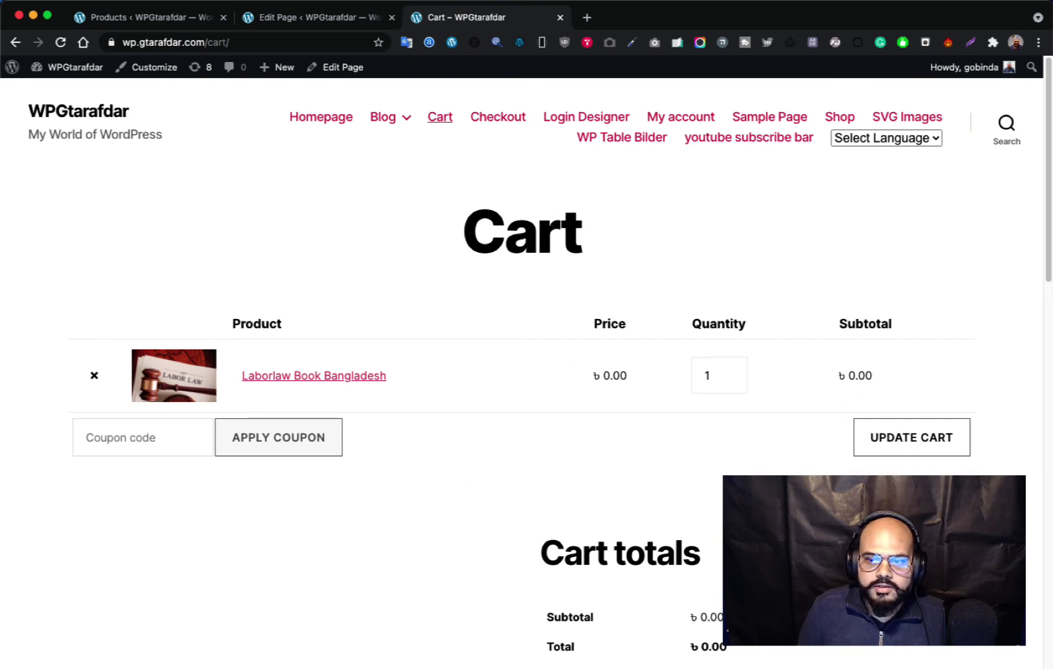
scroll(558, 378, down, 3)
scroll(771, 452, down, 1)
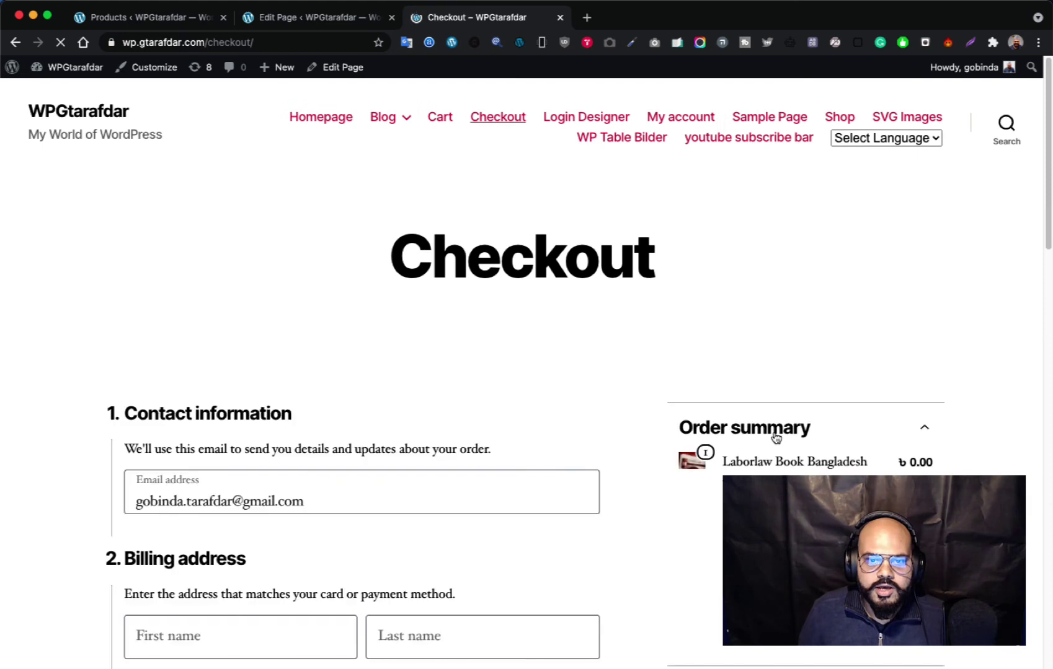
scroll(781, 454, down, 7)
scroll(763, 453, up, 7)
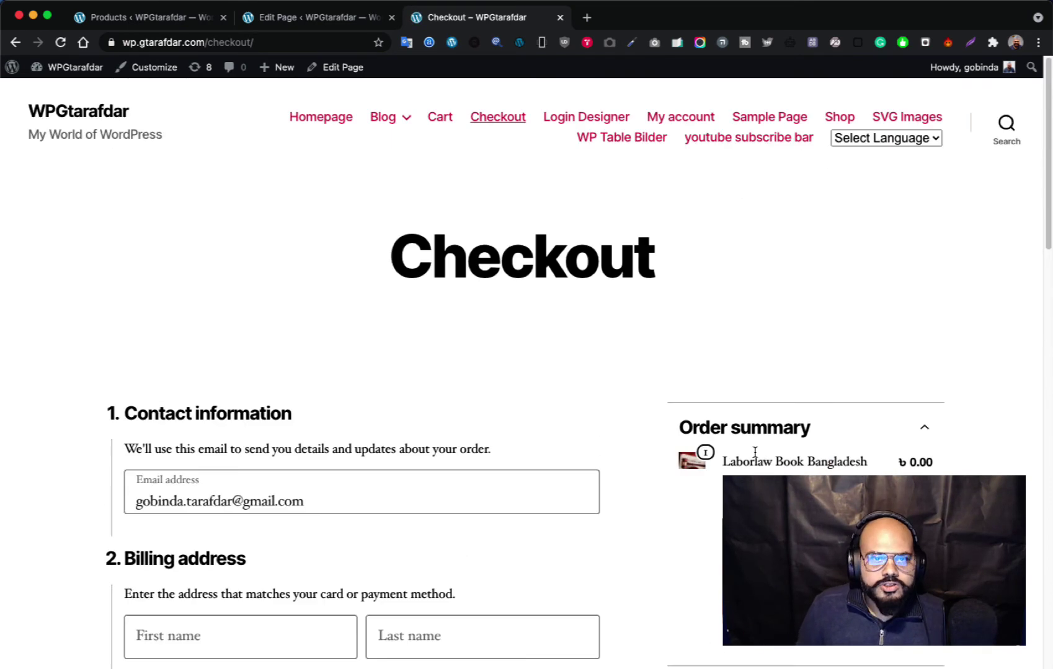